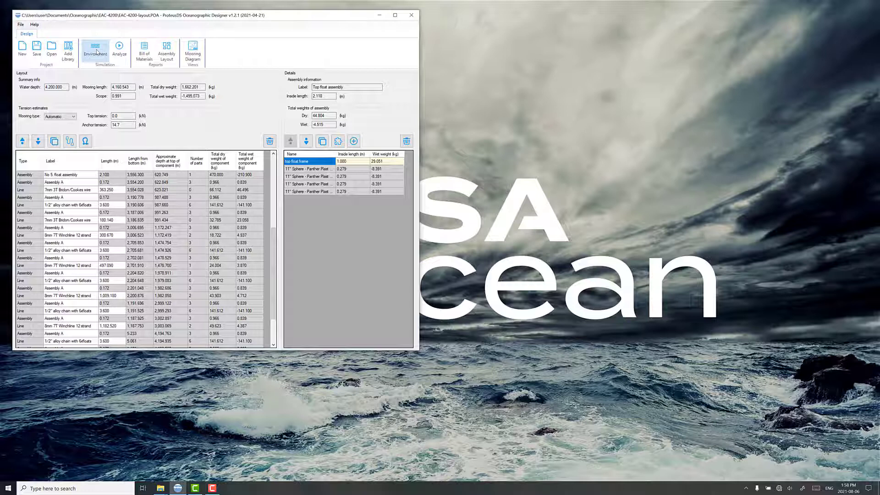
Step: Review the water depth and current profile in the environment settings, and the mooring layout's component list
left_click(97, 51)
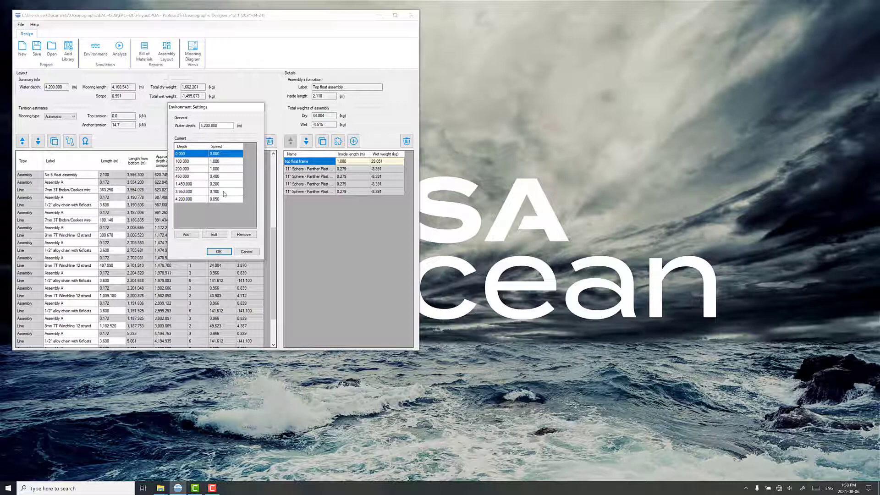
left_click(246, 252)
scroll(85, 258, "down", 2)
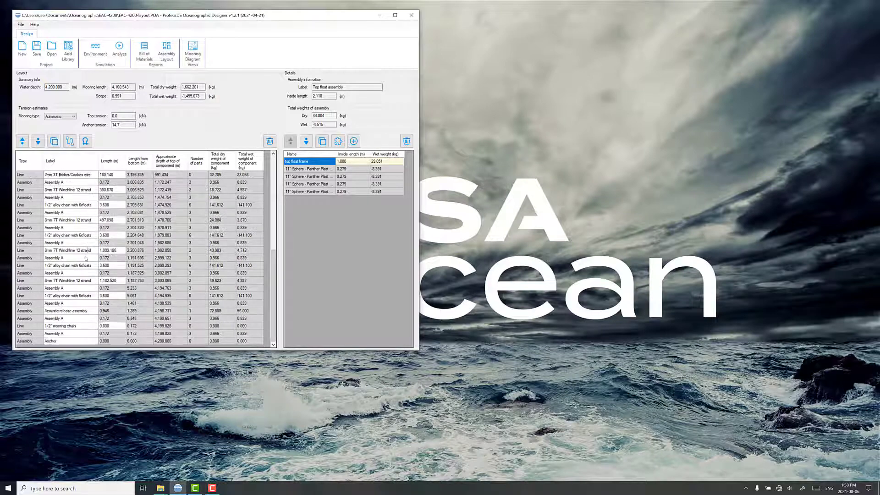
scroll(90, 318, "up", 8)
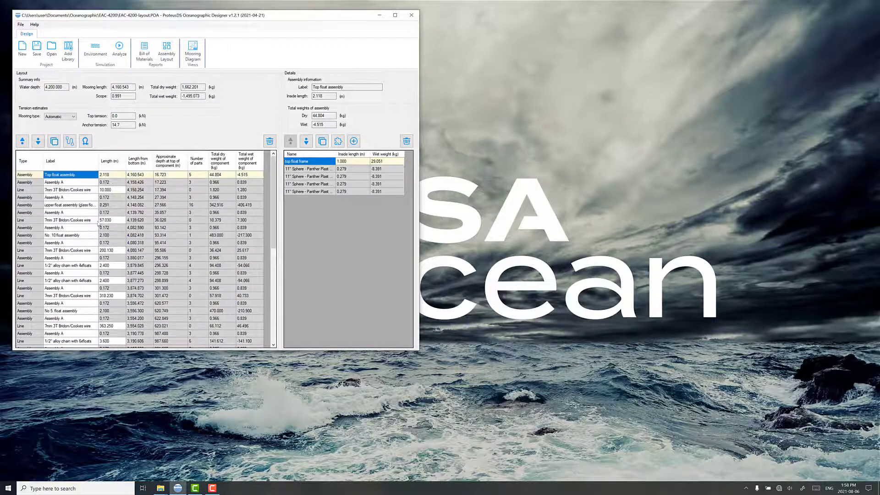
scroll(82, 231, "down", 8)
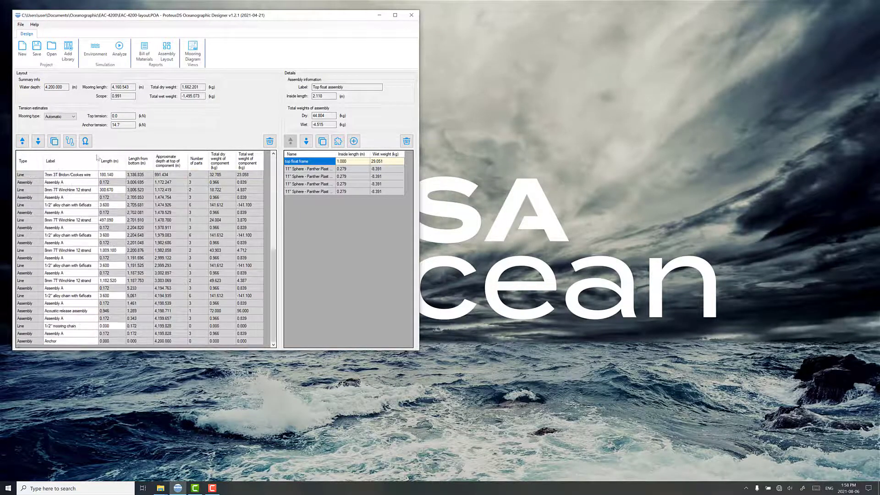
Step: Start exporting the mooring for static analysis and browse to the multi-direction current folder in Documents
left_click(120, 50)
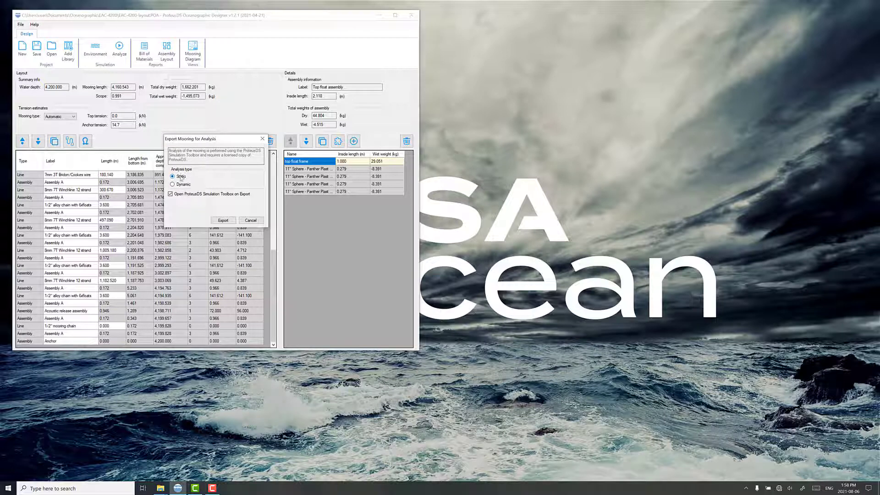
left_click(223, 220)
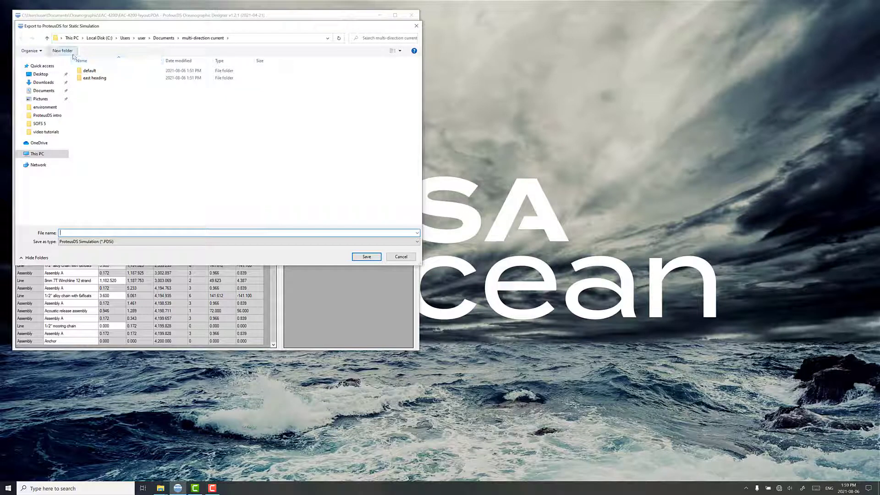
left_click(173, 39)
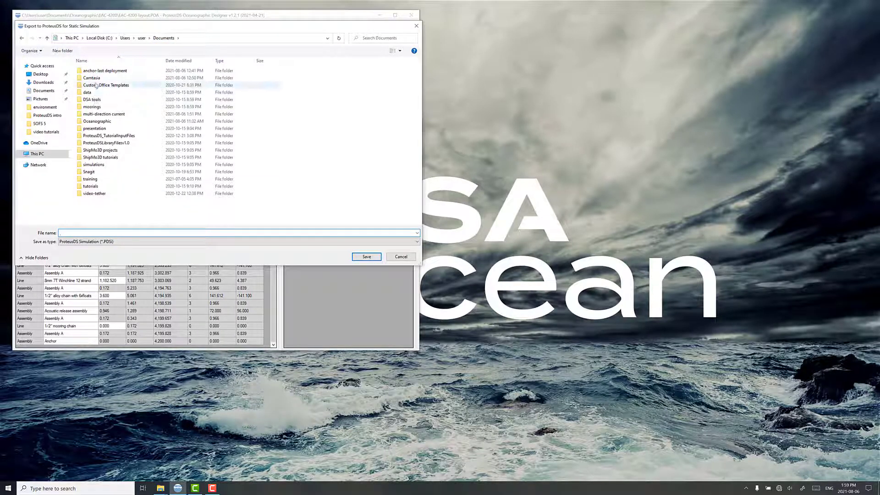
double_click(98, 114)
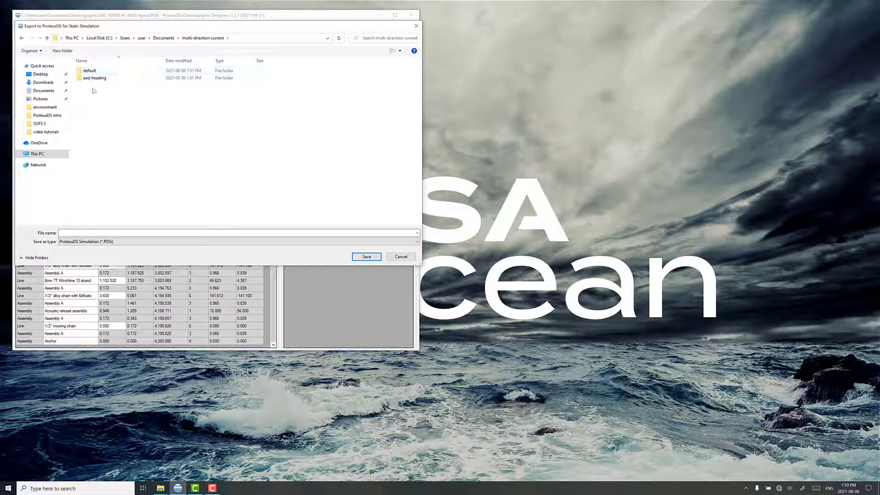
Step: Create a folder named "sample multi-direction profile" and open it as the export destination
left_click(65, 52)
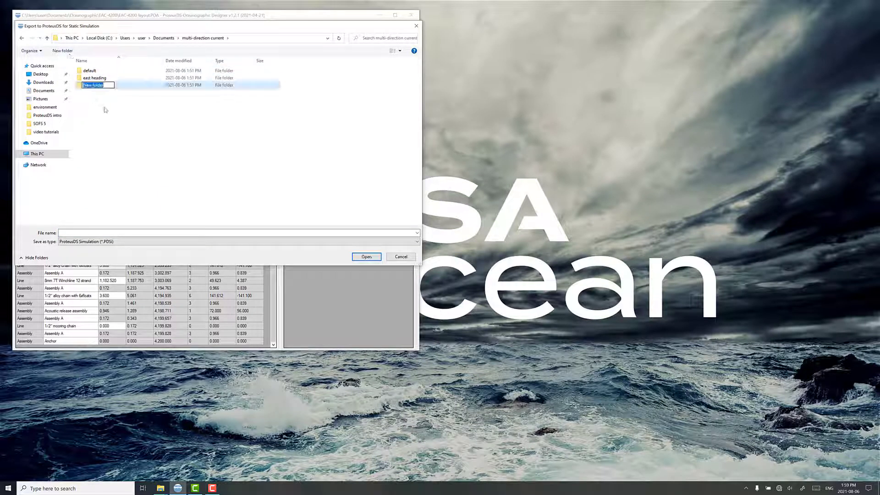
type("mul")
key("BackSpace")
key("BackSpace")
key("BackSpace")
type("sample multi-direction profile")
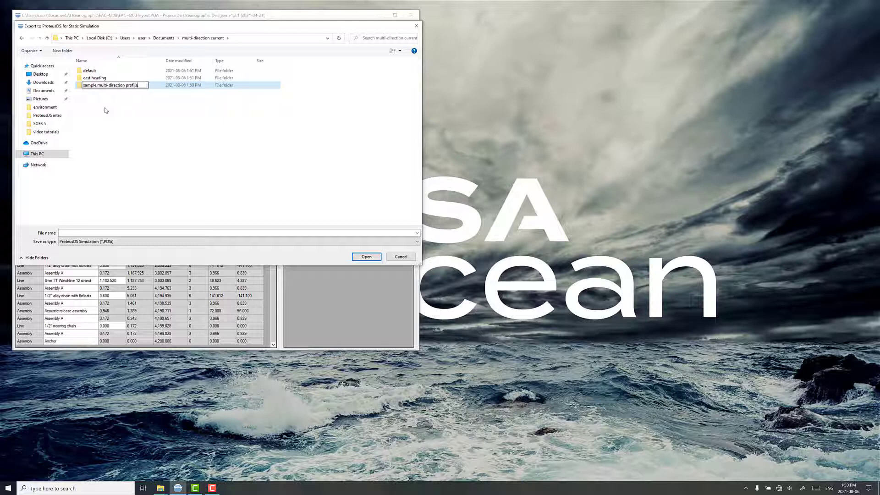
key("Return")
key("Return")
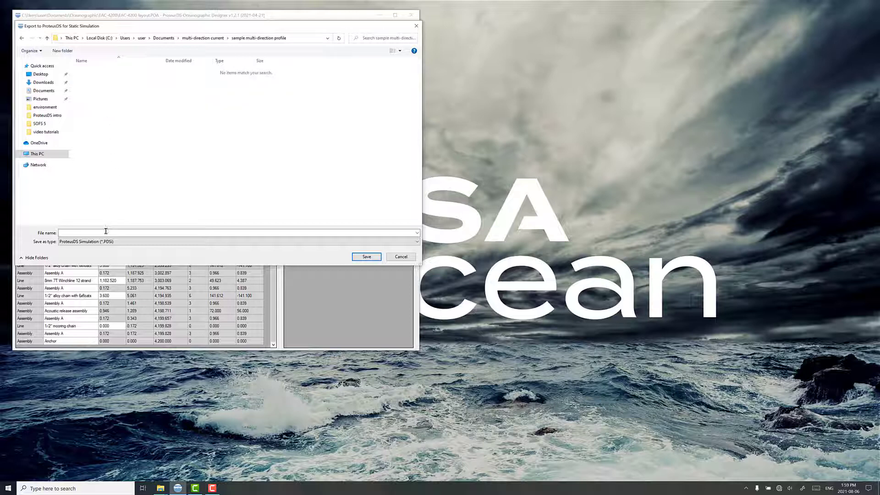
Step: Save the exported simulation as "multi-direction profile" and minimize the Oceanographic Designer window
left_click(110, 231)
type("multi")
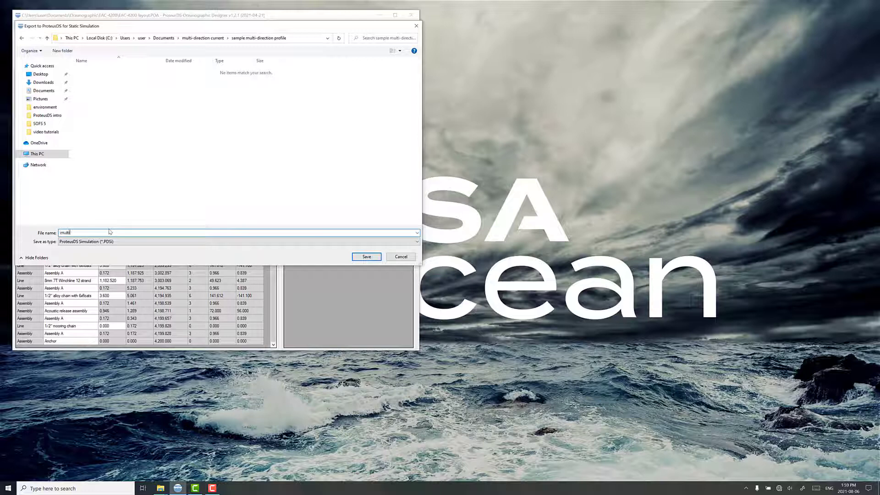
type("-direction profile")
left_click(366, 257)
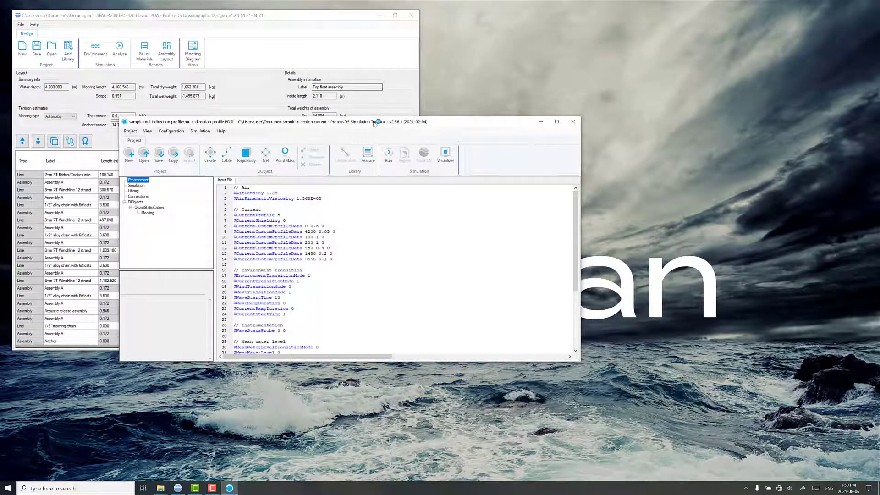
left_click(379, 14)
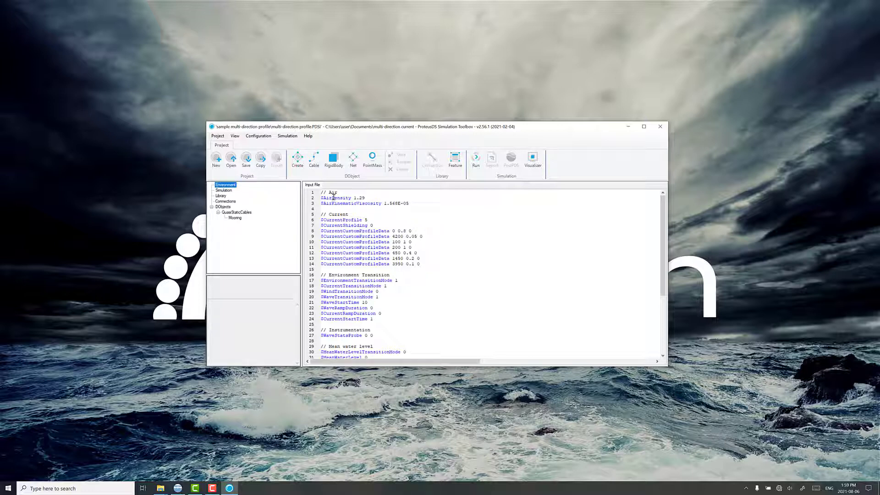
Step: Examine the CurrentProfile options and the depth, speed and heading column descriptions for CurrentCustomProfileData in the environment file
left_click(410, 216)
left_click(384, 220)
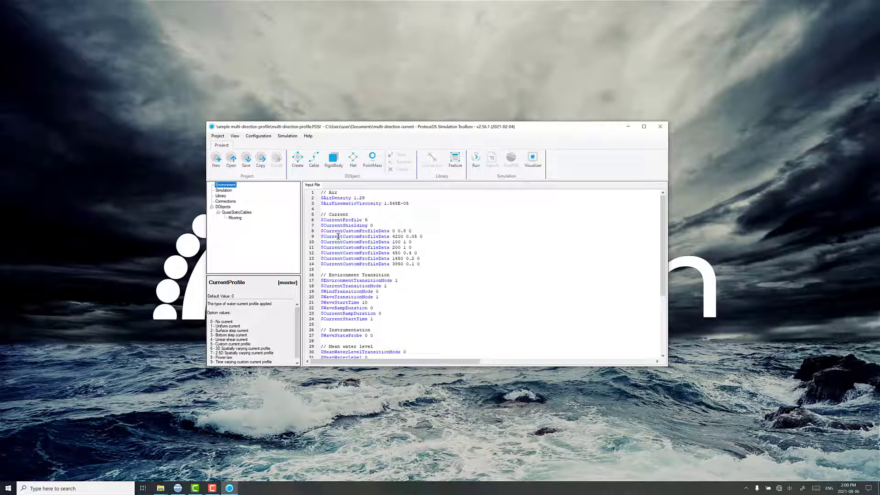
left_click(411, 231)
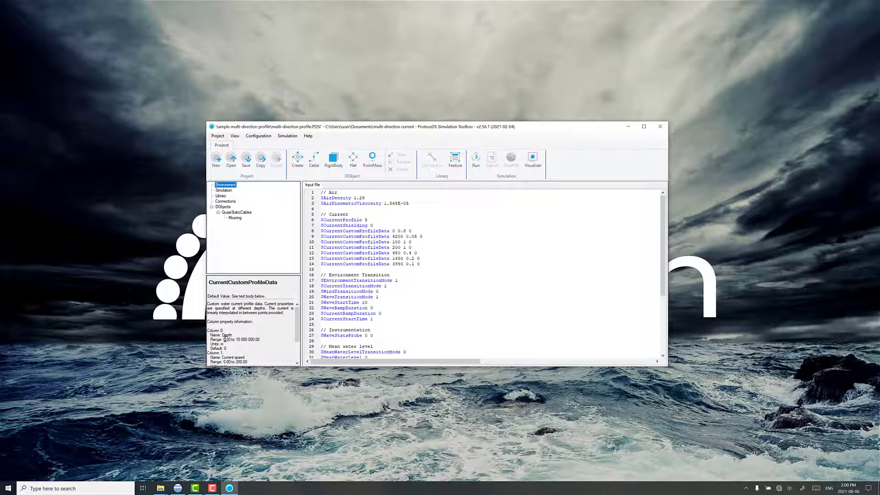
scroll(236, 305, "down", 2)
left_click(398, 230)
scroll(229, 332, "down", 2)
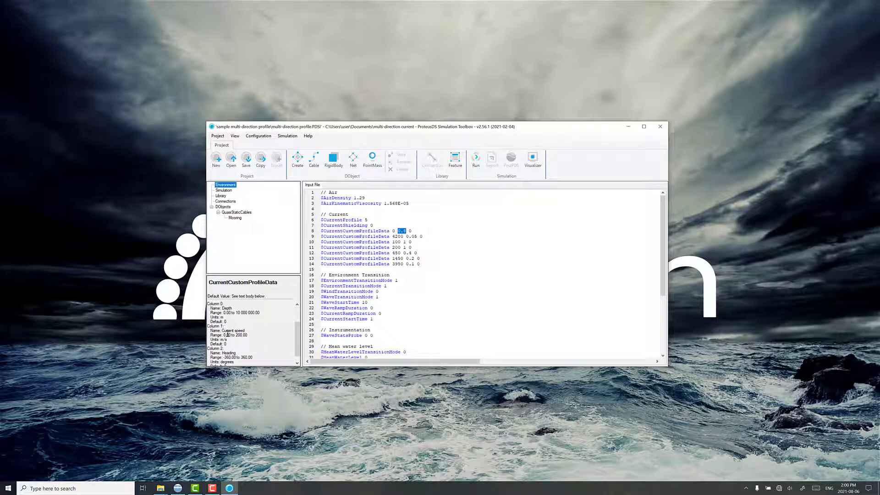
scroll(228, 335, "down", 1)
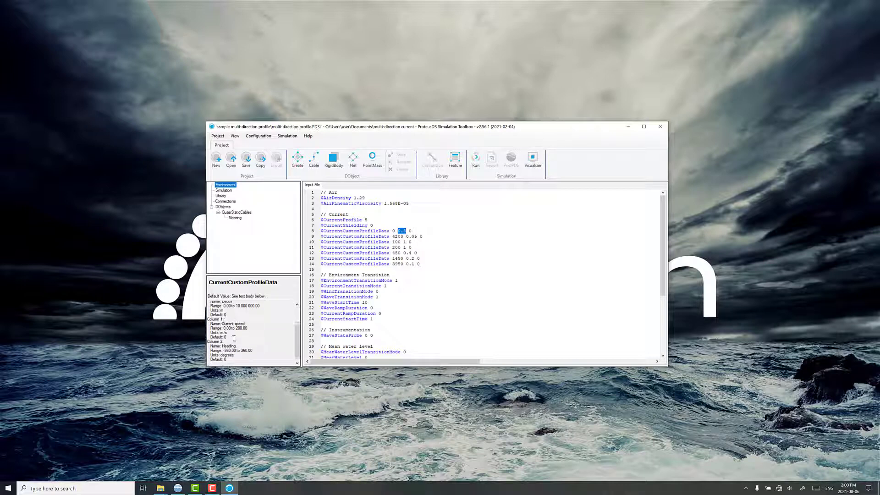
left_click(414, 236)
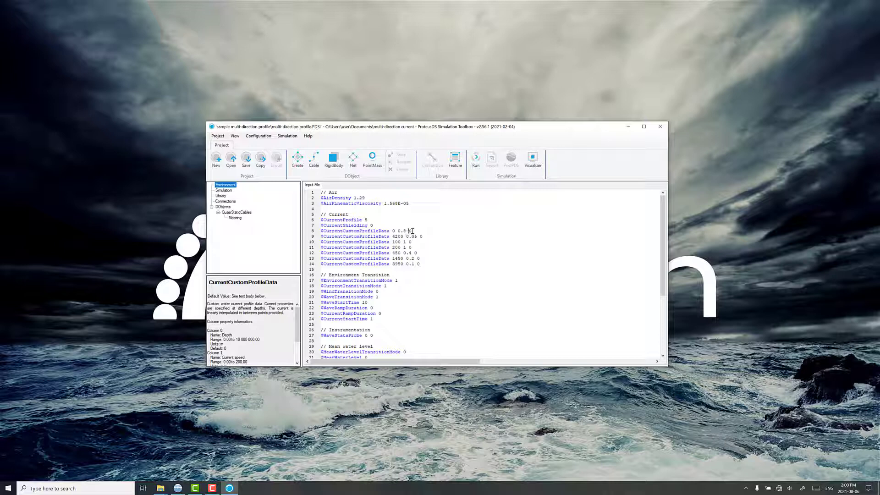
Step: Set the current heading to 90 for the 1450, 3950 and 4200 m depth rows and save the project
left_click_drag(392, 231, 414, 230)
left_click(410, 232)
type("9")
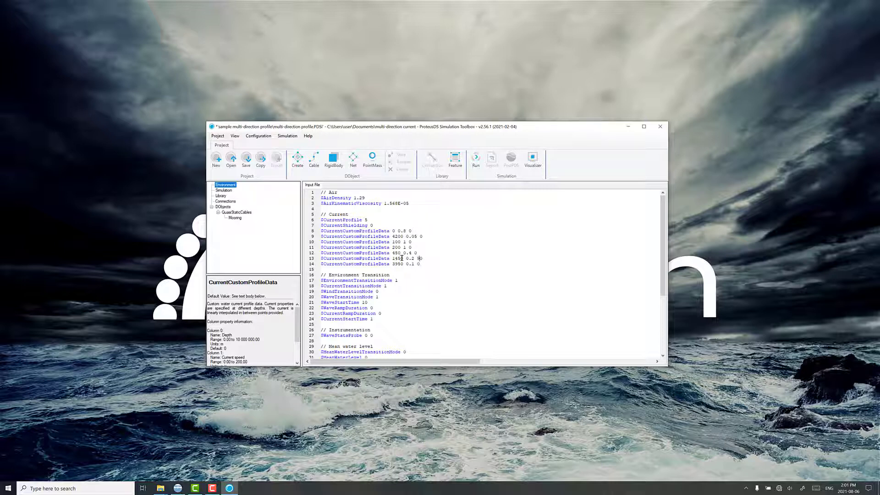
left_click(418, 264)
type("9")
left_click(419, 236)
type("9")
left_click(246, 159)
Step: Close the Simulation Toolbox and open the default folder inside Documents\multi-direction current in a new File Explorer window
left_click(665, 128)
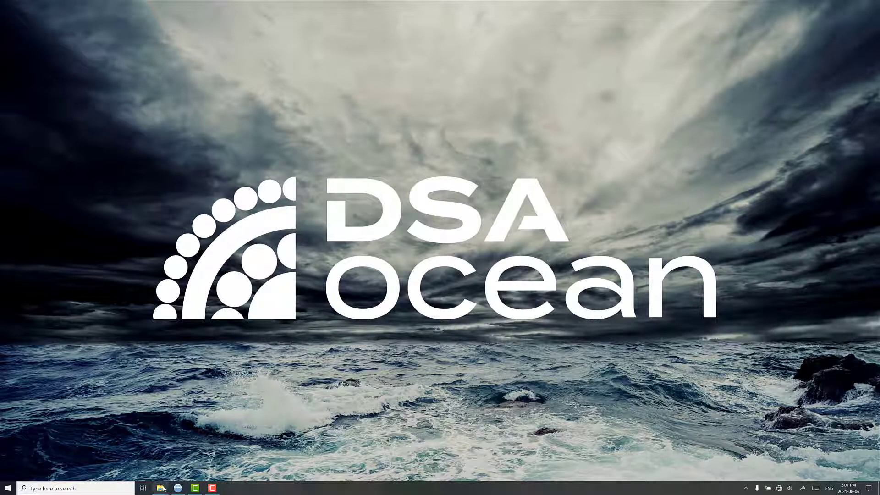
mouse_move(162, 487)
left_click(152, 461)
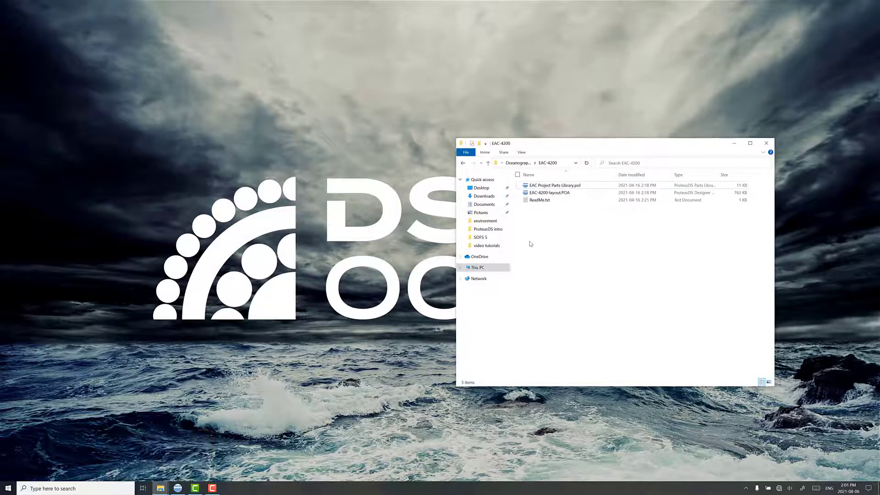
key("super+e")
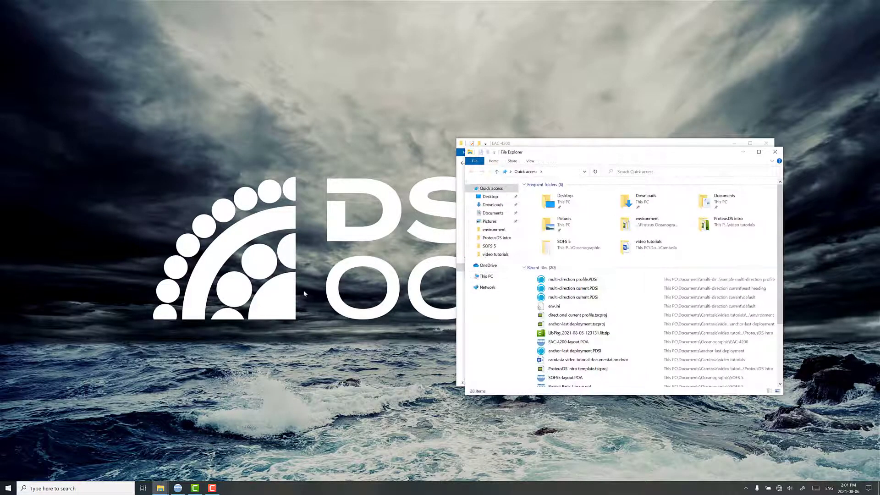
left_click(491, 213)
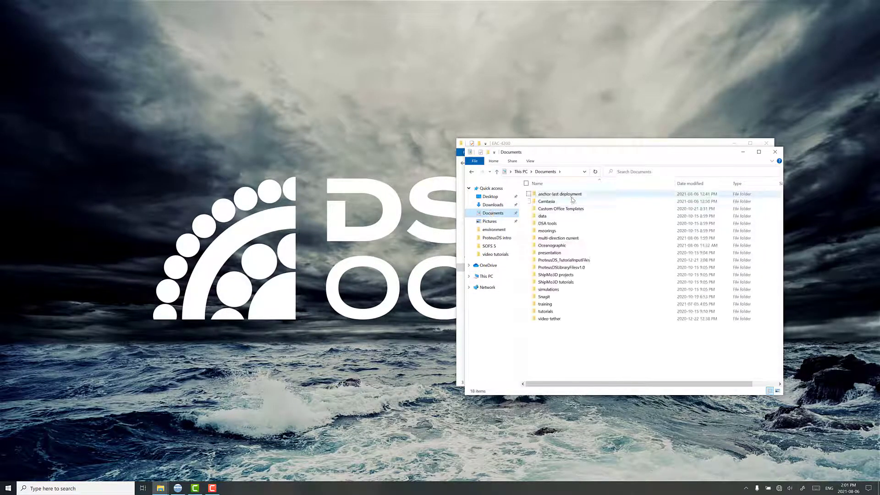
double_click(568, 238)
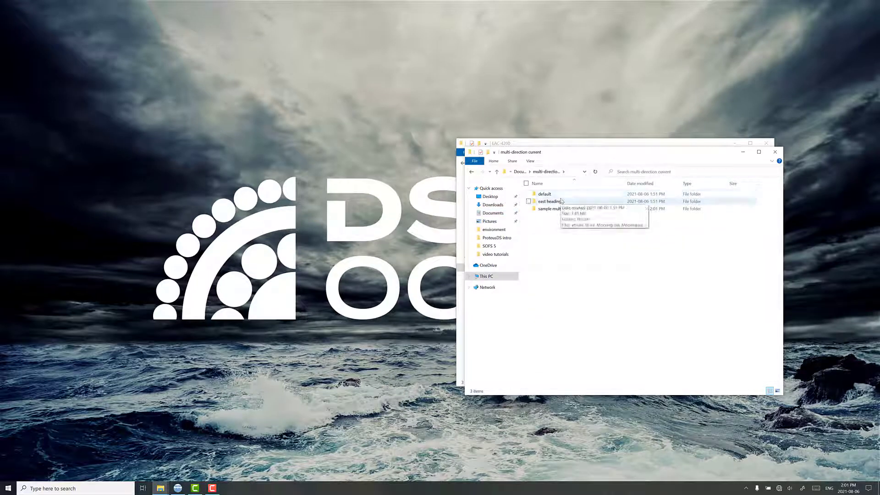
double_click(560, 194)
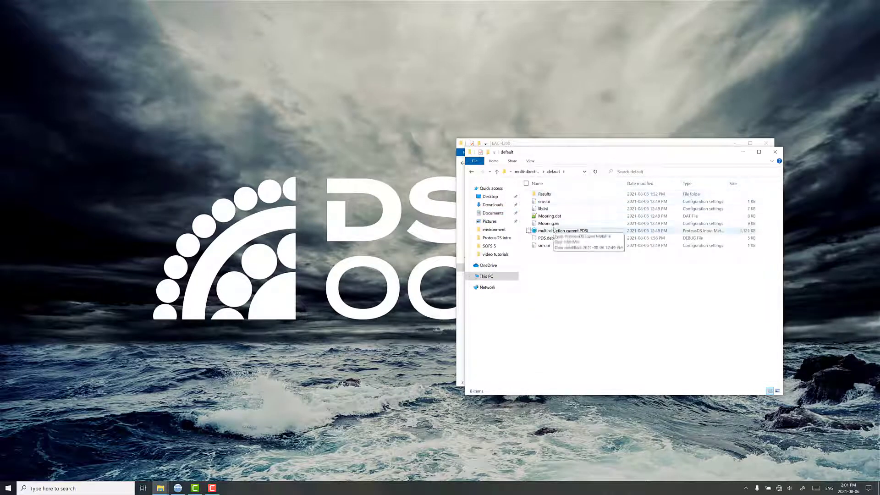
Step: Load the results of multi-direction current.PDSi in PostPDS with the default load options and set the display type to Engineering
left_click(568, 231)
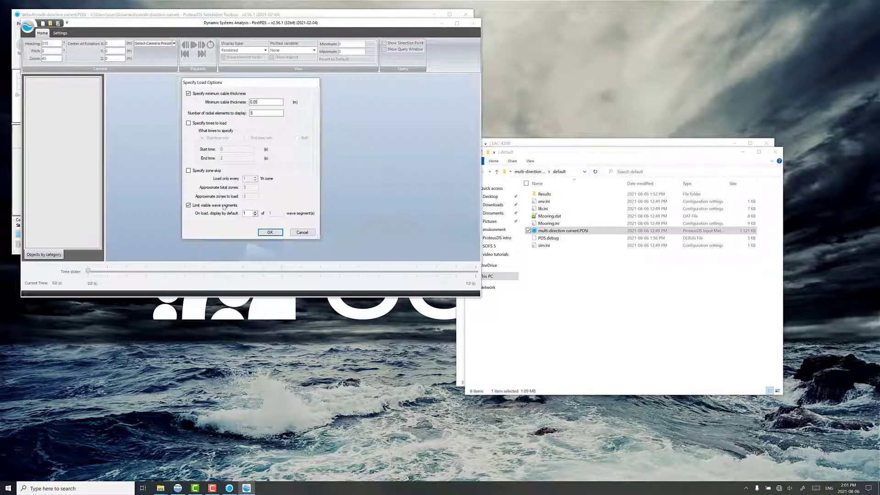
key("Return")
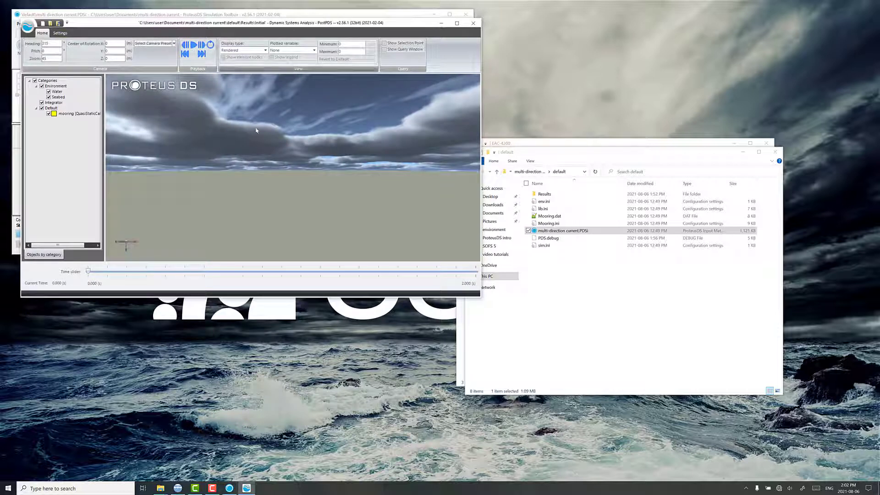
left_click(64, 36)
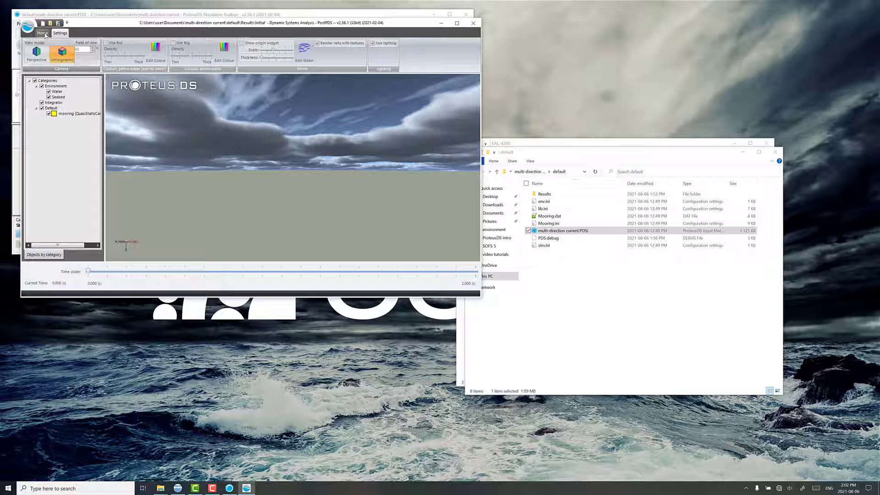
left_click(43, 33)
left_click(243, 50)
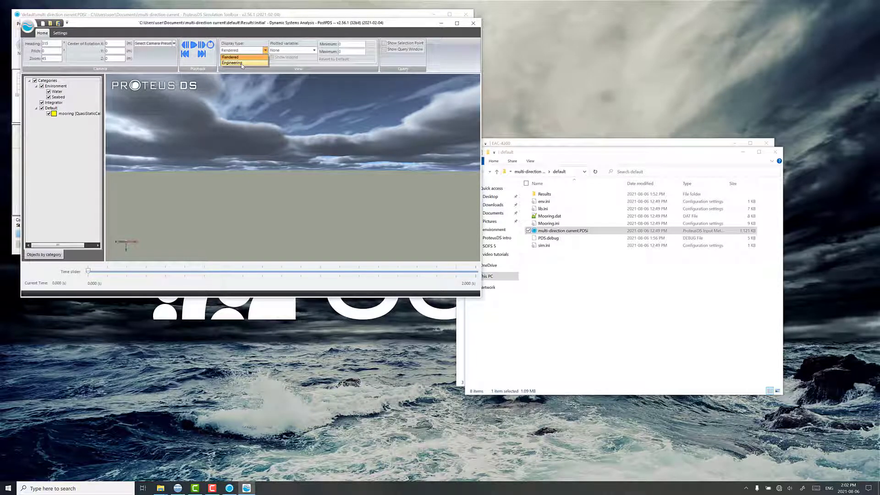
left_click(242, 64)
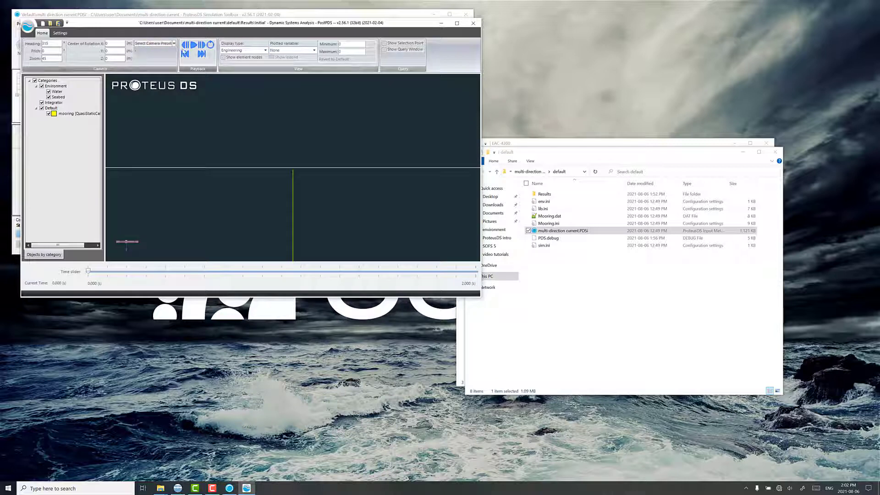
Step: Apply the East camera preset and show the mooring's element nodes
left_click(154, 43)
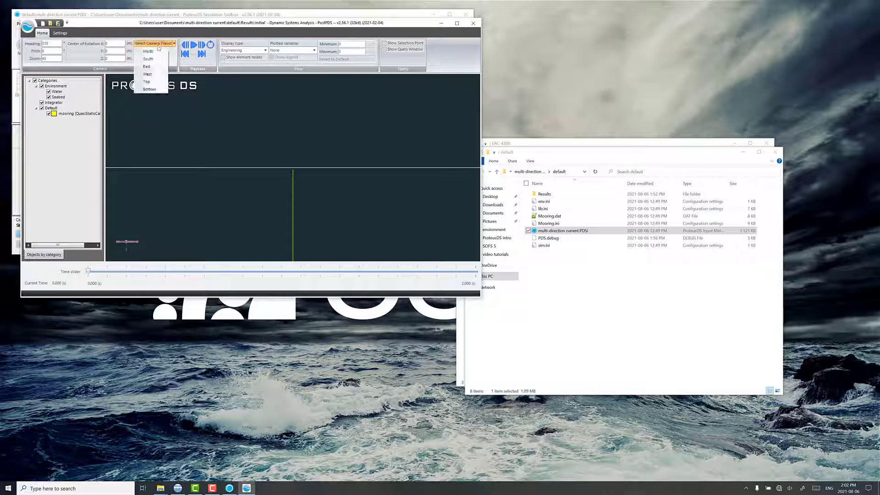
left_click(154, 69)
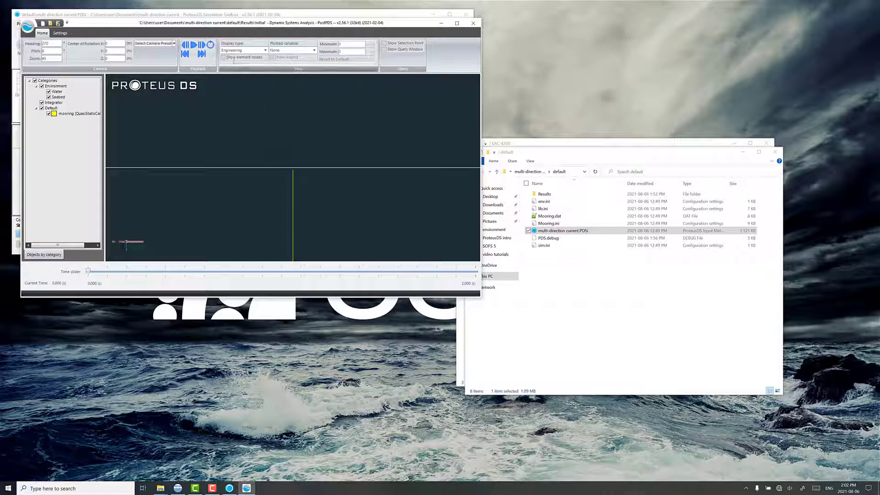
left_click(223, 57)
scroll(288, 197, "up", 3)
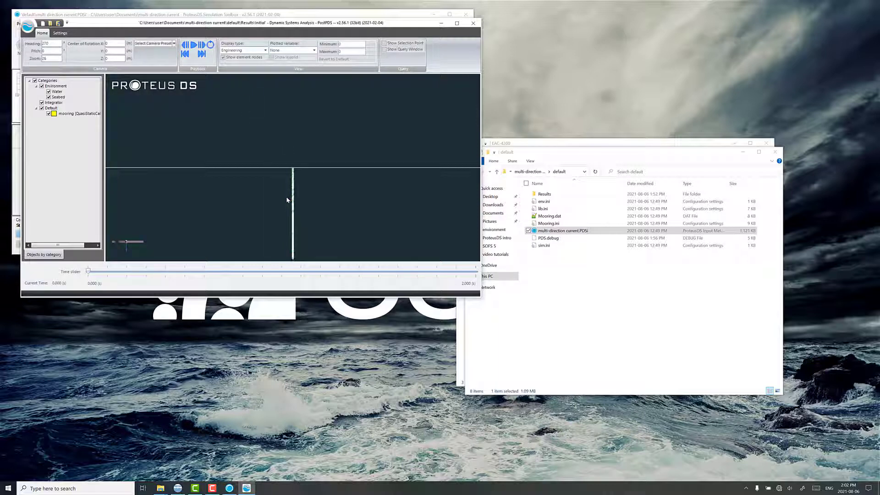
Step: Hide the mooring's element nodes and jump to the final time step of the default results
scroll(288, 199, "down", 4)
left_click(223, 58)
left_click(201, 44)
Step: Open multi-direction current.PDSi from the east heading folder and move its Simulation Toolbox window clear of the default results
left_click(568, 278)
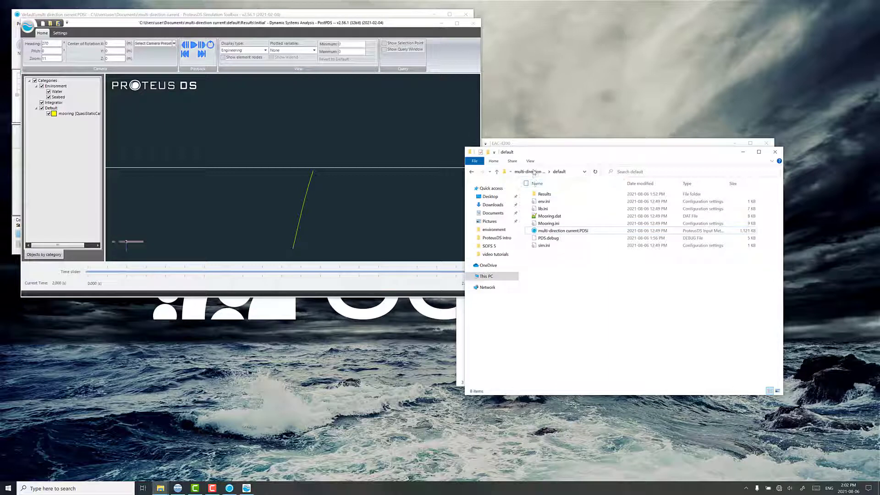
key("alt+Up")
double_click(555, 202)
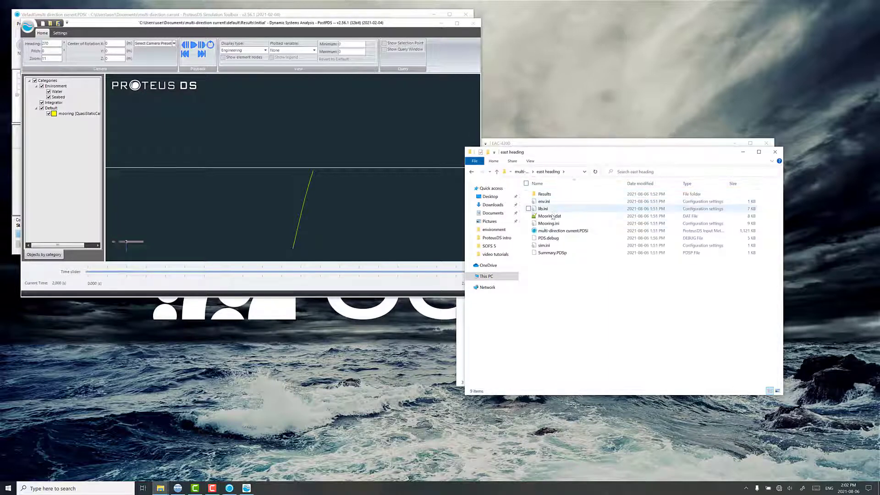
double_click(549, 233)
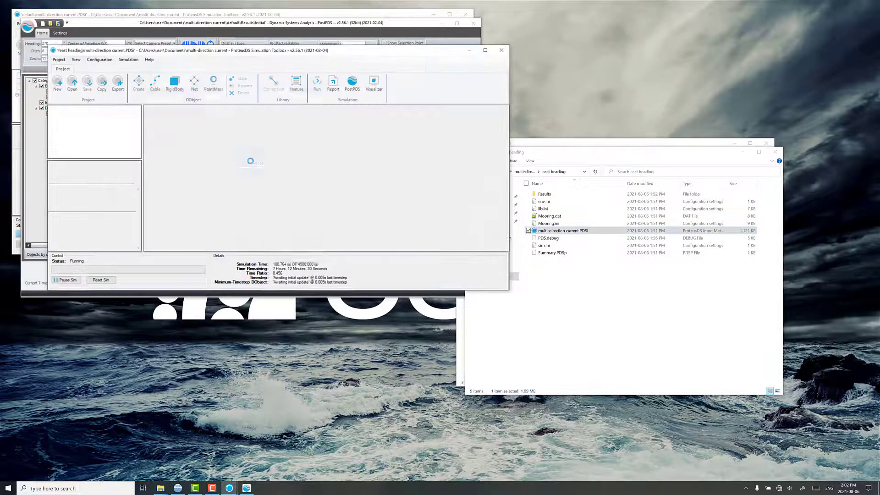
left_click_drag(191, 48, 471, 122)
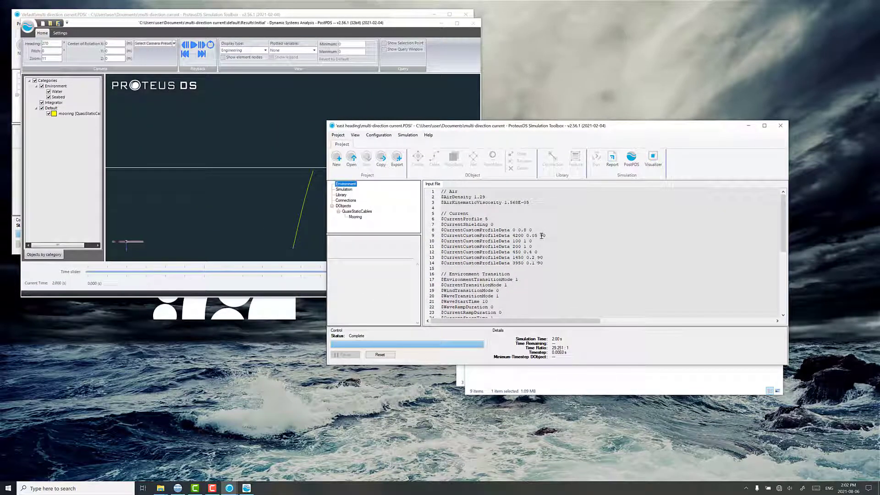
Step: Load the east heading results in PostPDS with the default load options and set the display type to Engineering
left_click(623, 166)
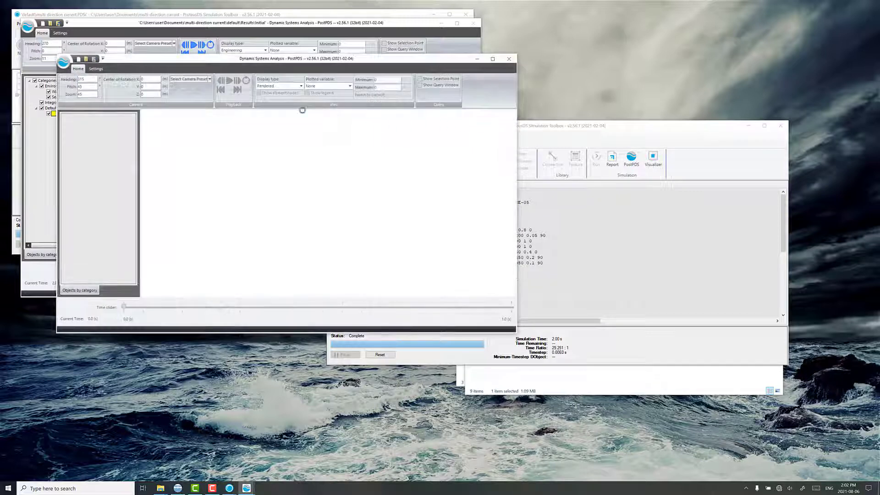
left_click(306, 268)
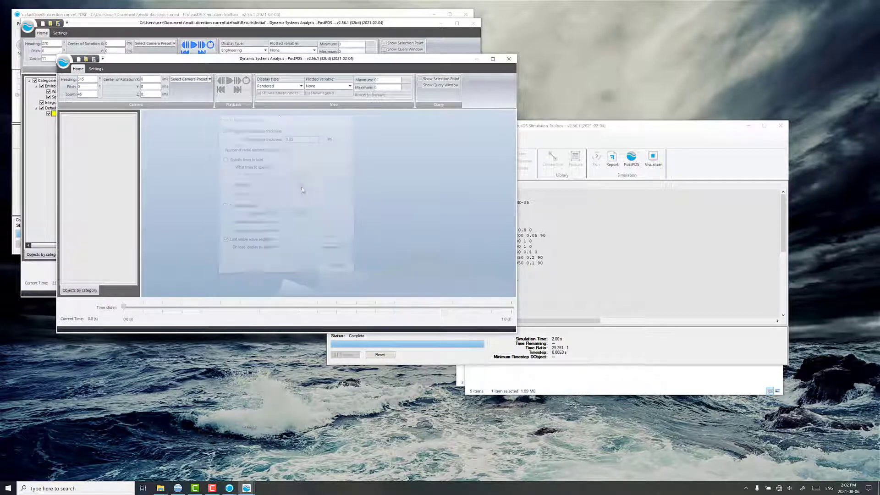
left_click(276, 86)
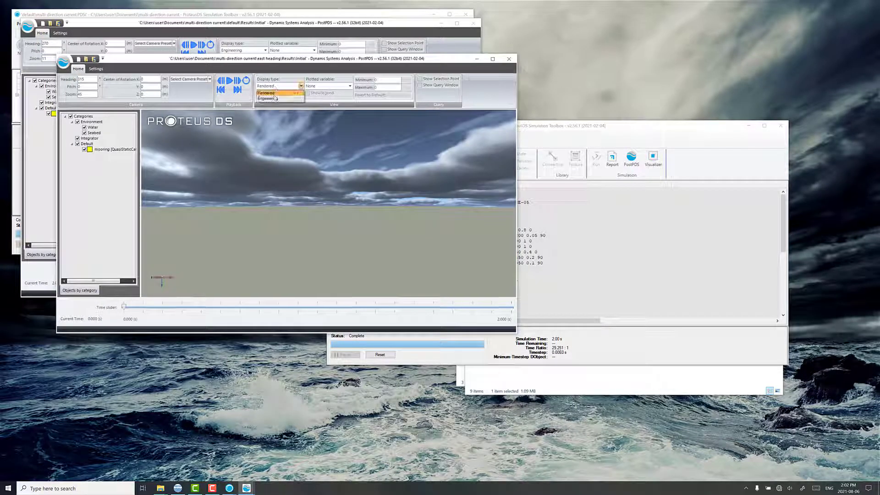
left_click(272, 98)
Step: Apply the East camera preset and place the east heading results beside the default ones, with the Simulation Toolbox minimized
left_click(190, 80)
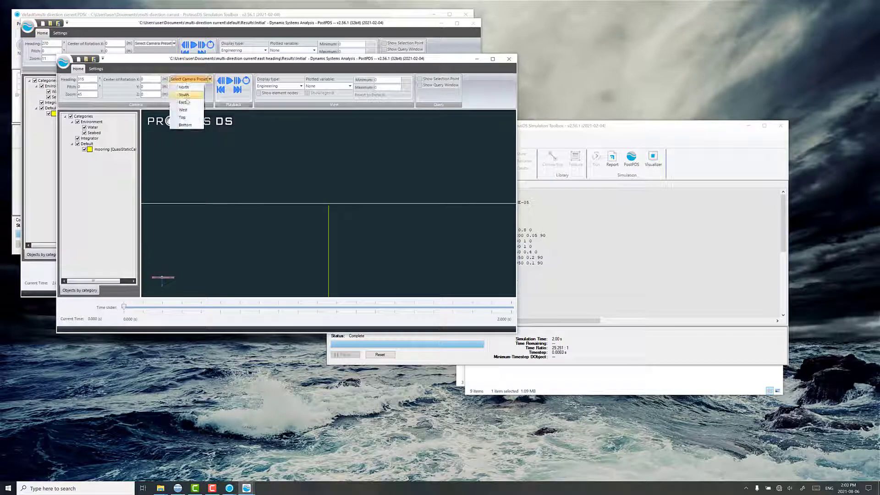
left_click(185, 108)
left_click_drag(215, 62, 559, 54)
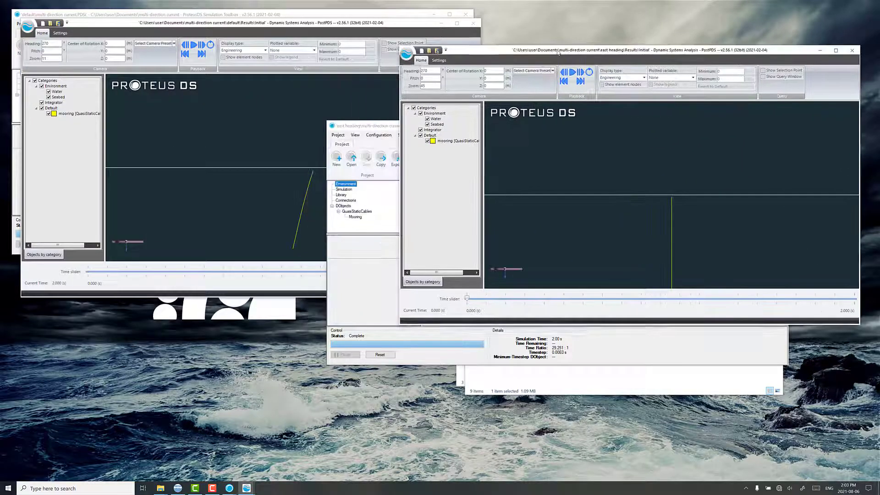
left_click(379, 135)
left_click(748, 126)
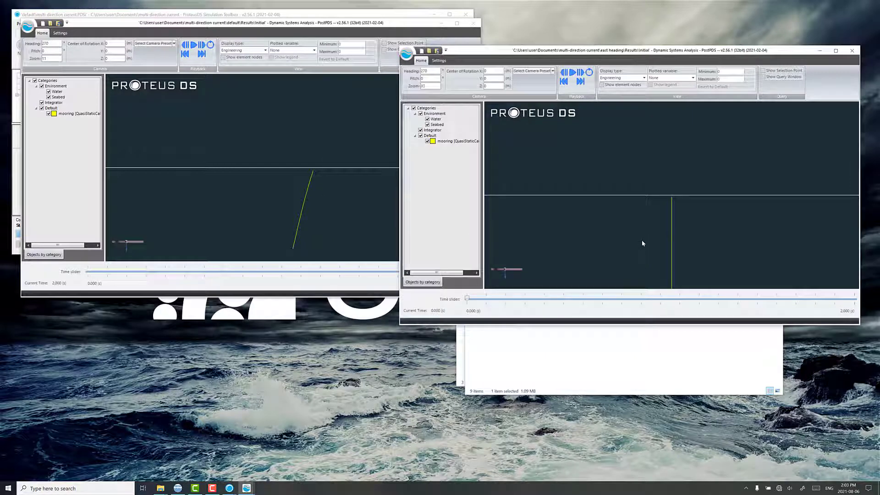
Step: Fit the whole mooring in the east heading view and jump to the final time step of its results
left_click_drag(641, 242, 651, 139)
scroll(642, 182, "down", 2)
scroll(642, 183, "down", 2)
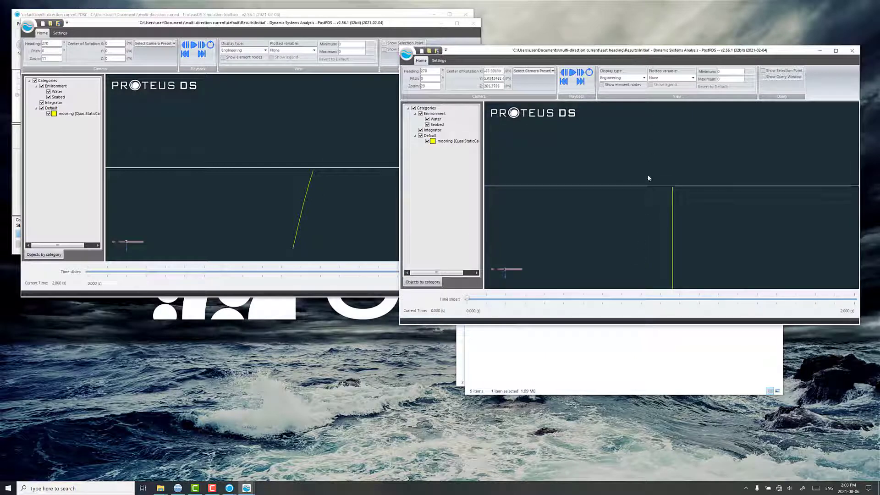
left_click_drag(625, 225, 622, 194)
left_click_drag(631, 51, 629, 35)
scroll(653, 210, "down", 5)
scroll(653, 212, "down", 1)
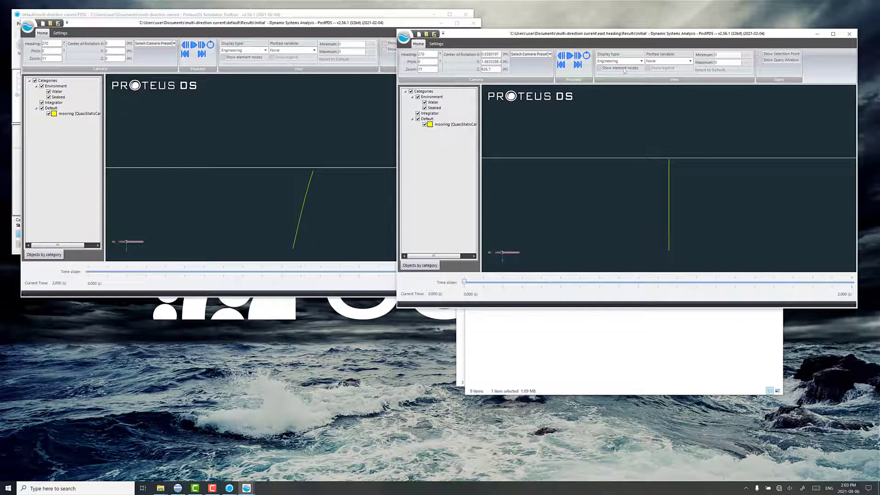
left_click(577, 65)
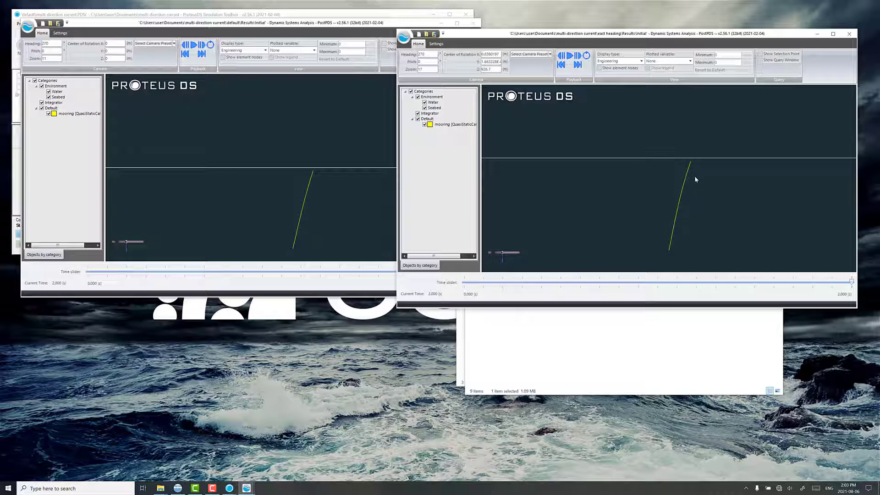
Step: Apply the Top camera preset to both the east heading and default results to compare the mooring shapes from above
left_click(539, 56)
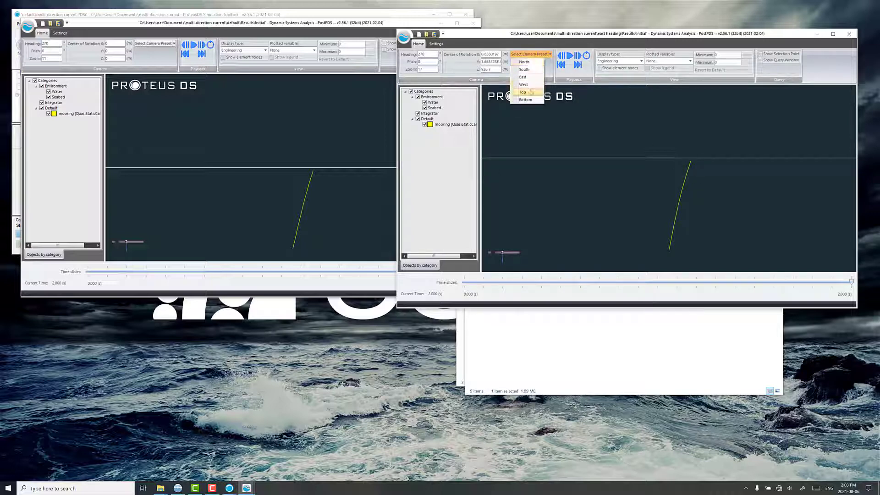
left_click(532, 93)
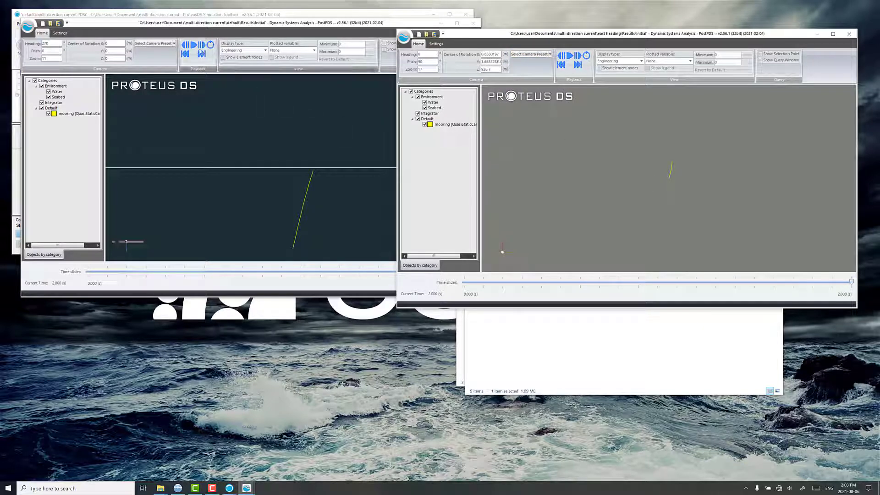
left_click(155, 43)
left_click(146, 82)
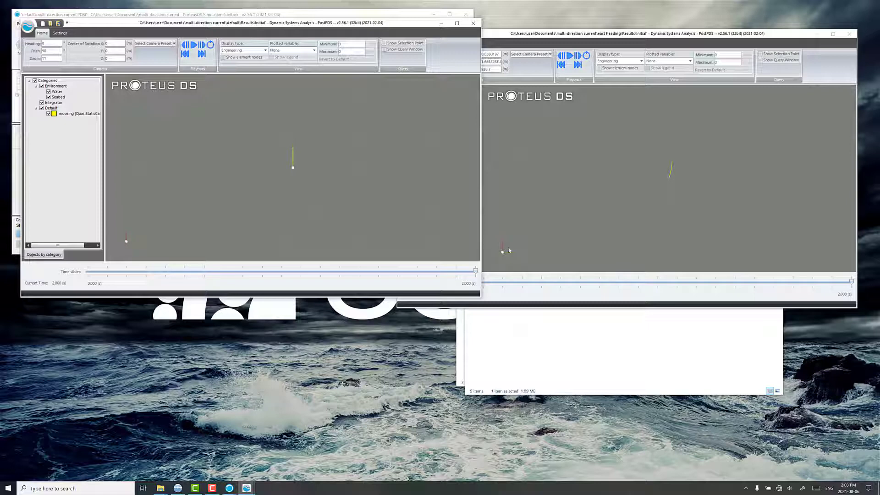
left_click(547, 205)
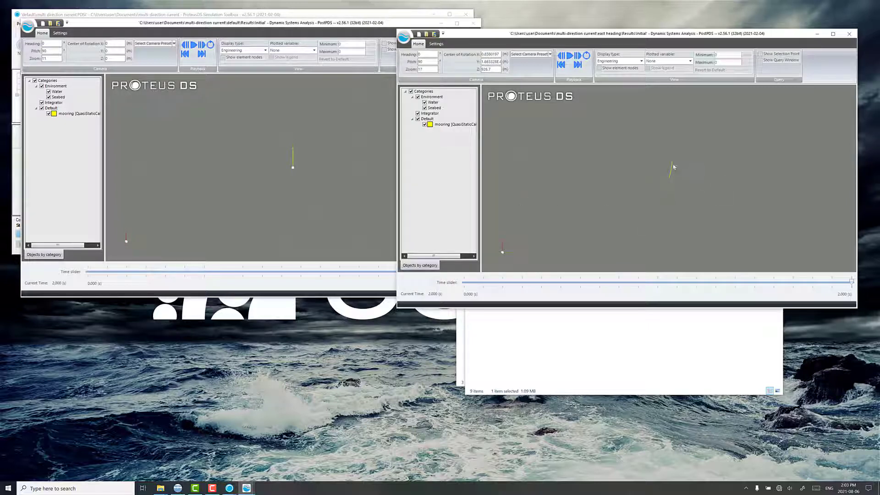